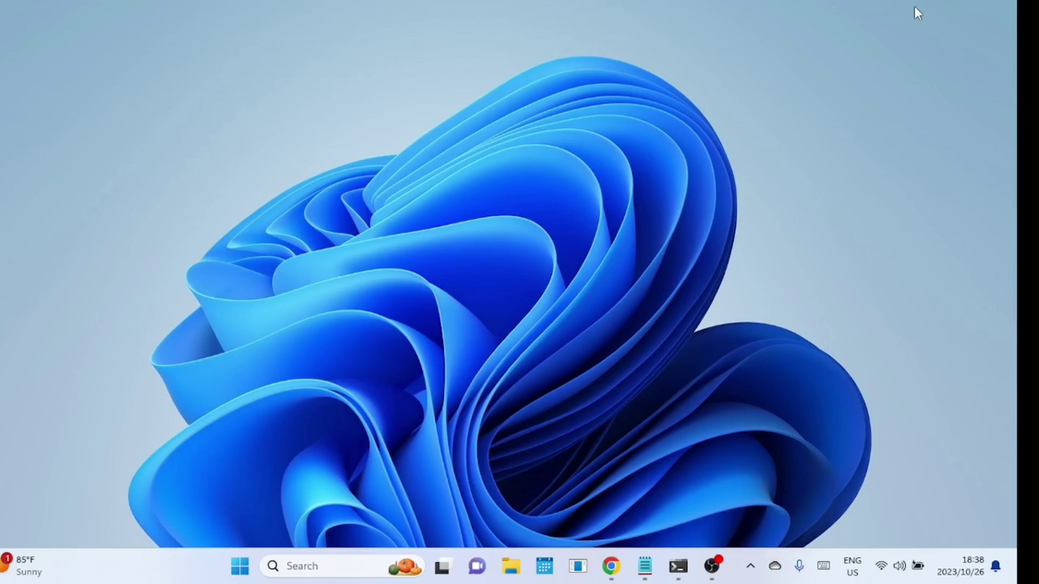
Step: Launch Command Prompt from Windows search and maximize its window
left_click(344, 566)
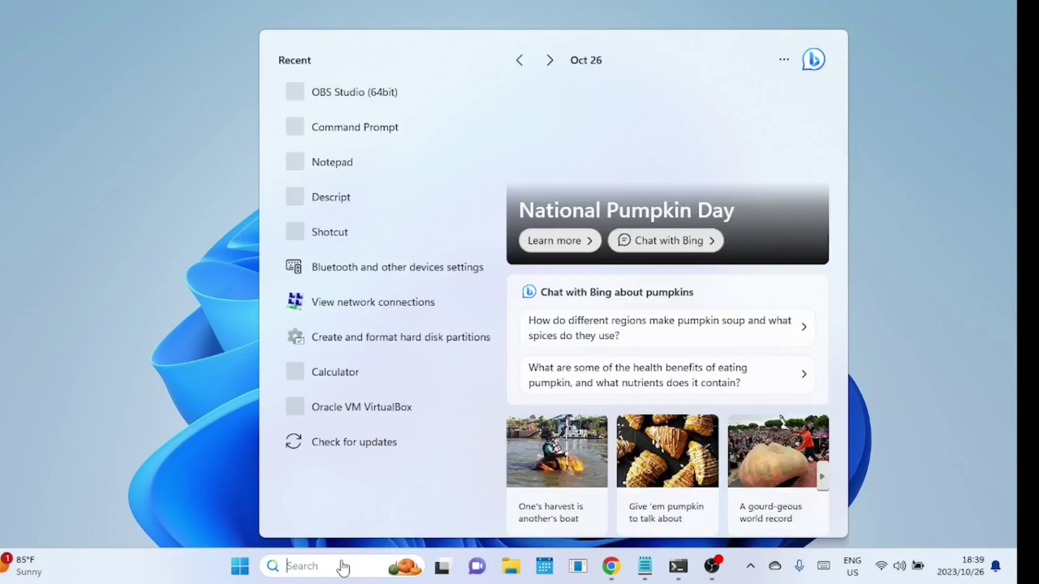
type("cmd")
key("Return")
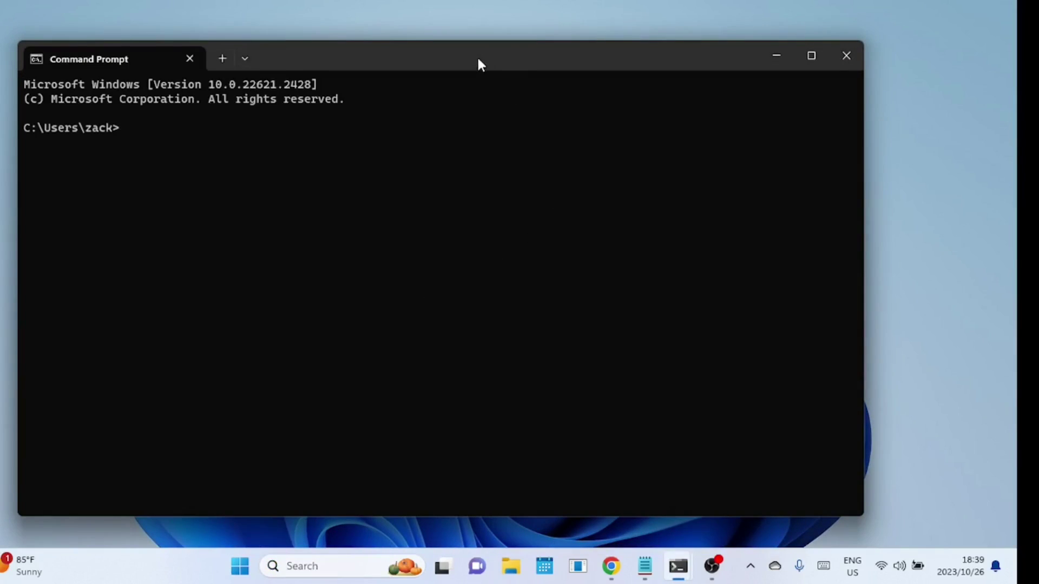
left_click_drag(477, 56, 505, 56)
left_click(839, 56)
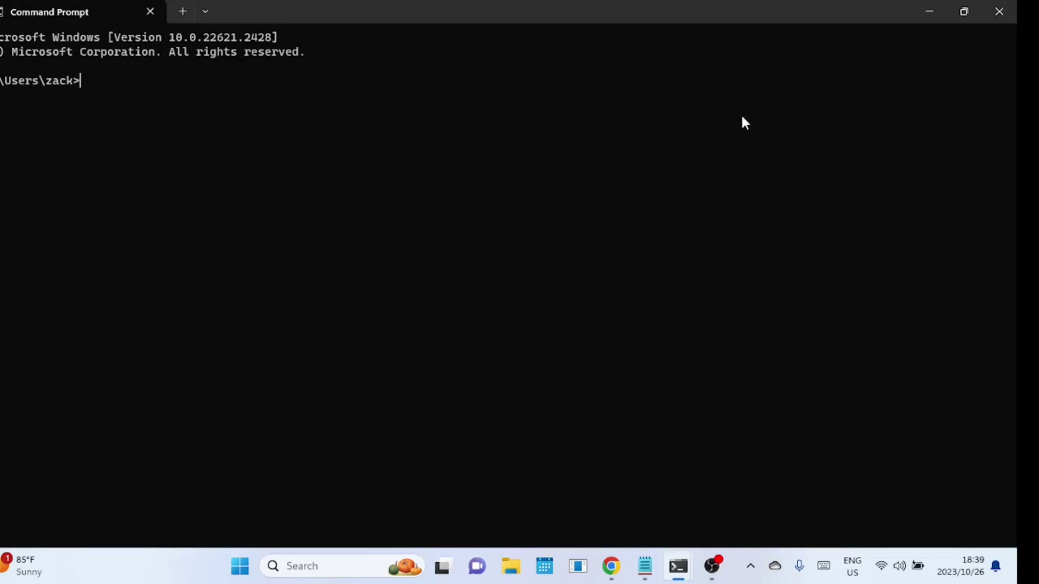
Step: Run net user for the current account and copy its Last logon line (2023/10/26 14:08:04)
type("net user zack")
key("Return")
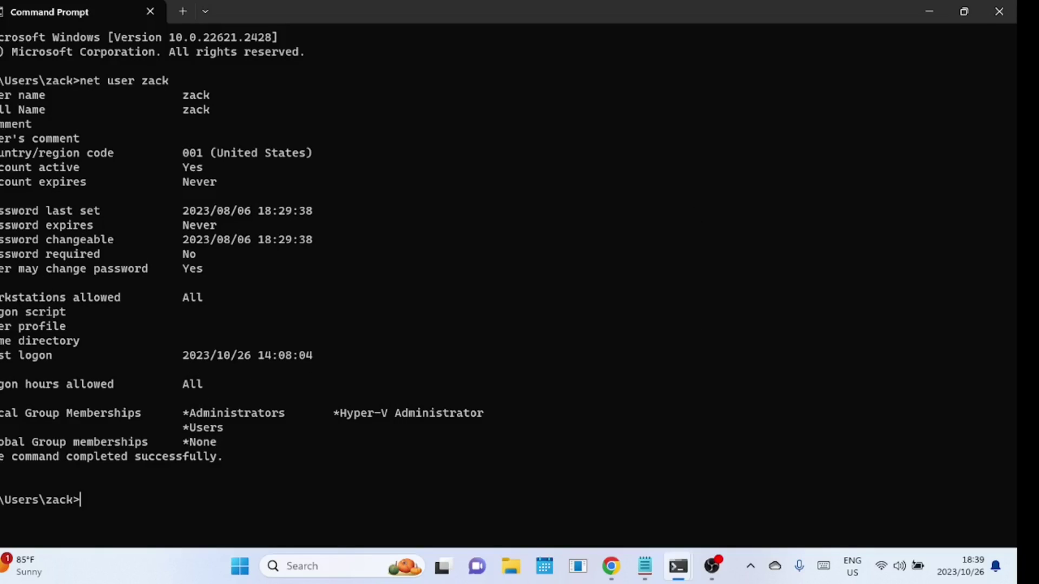
left_click_drag(3, 355, 330, 359)
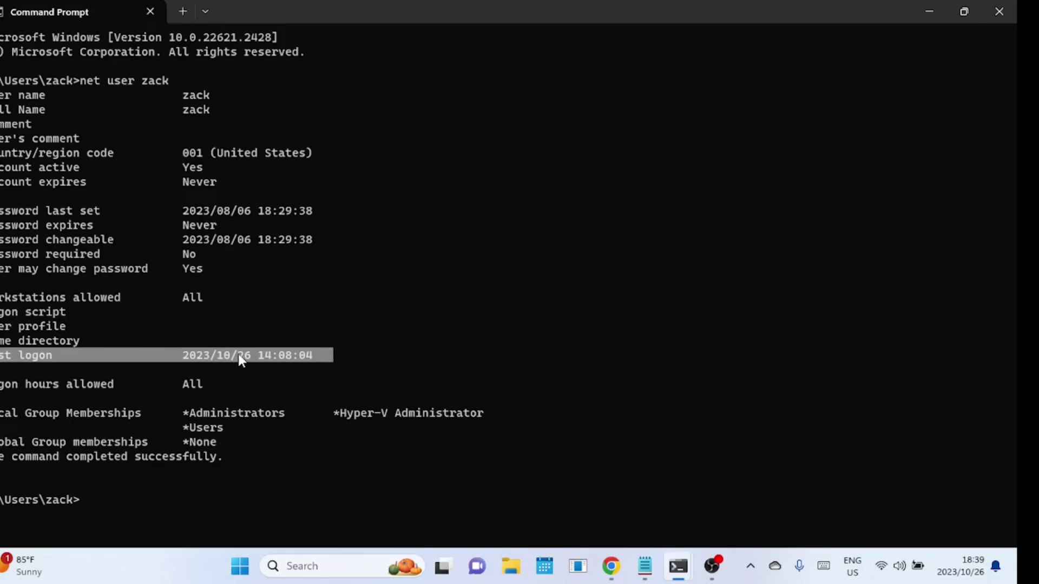
right_click(262, 362)
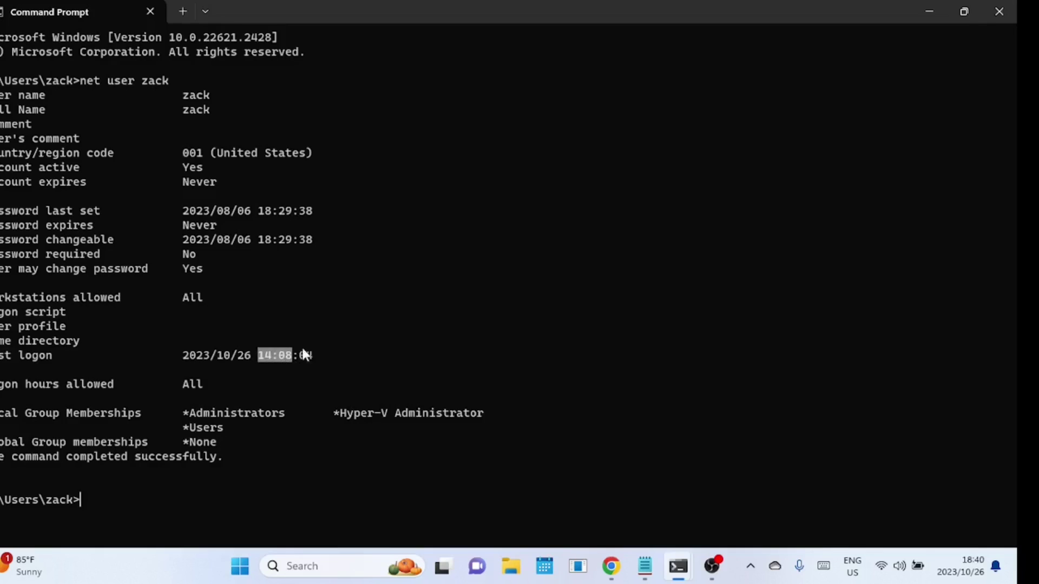
key("super+d")
Step: In PowerShell 7, run Get-LocalUser | Select Name, Lastlogon and select the 2023/10/26 14:08:04 date
left_click(348, 563)
type("power")
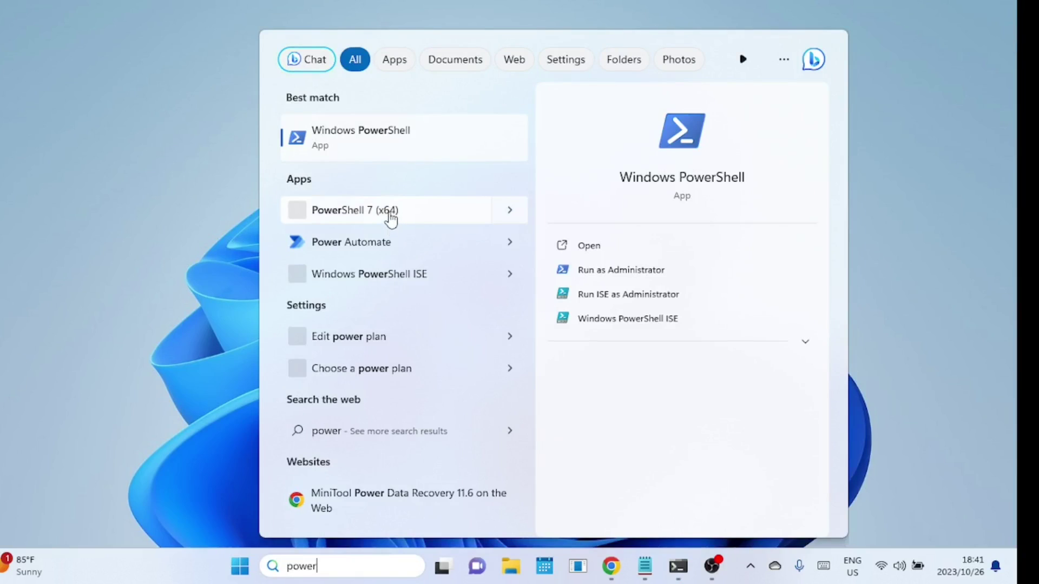
left_click(388, 212)
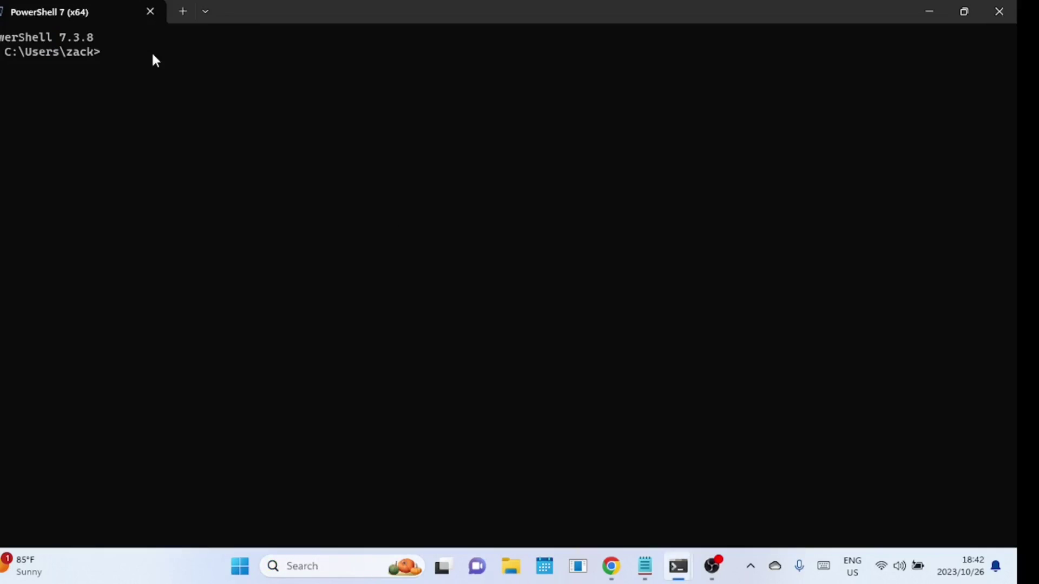
type("Get-LocalUser | Select Name, Lastlogon")
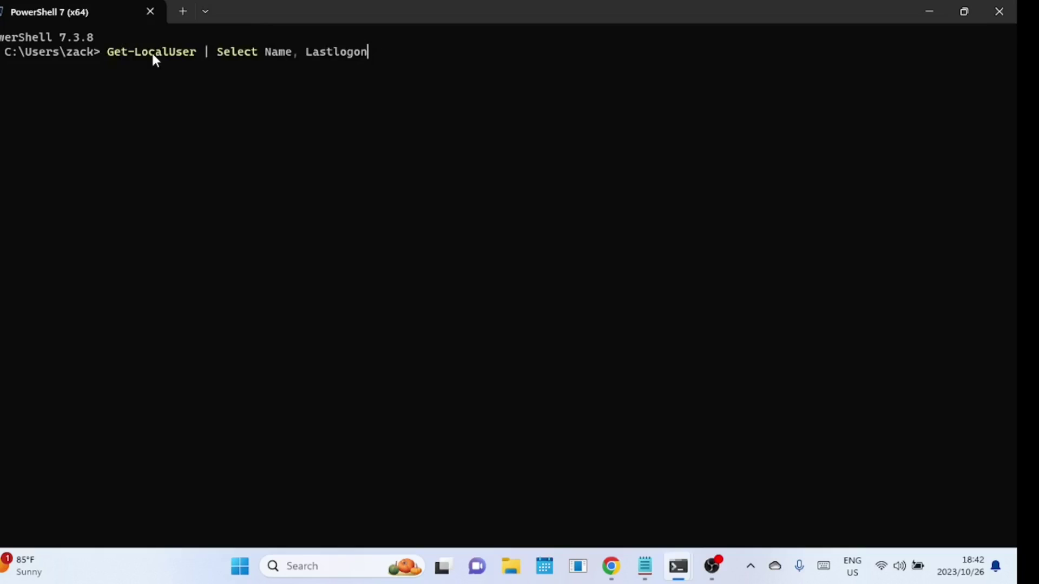
key("Return")
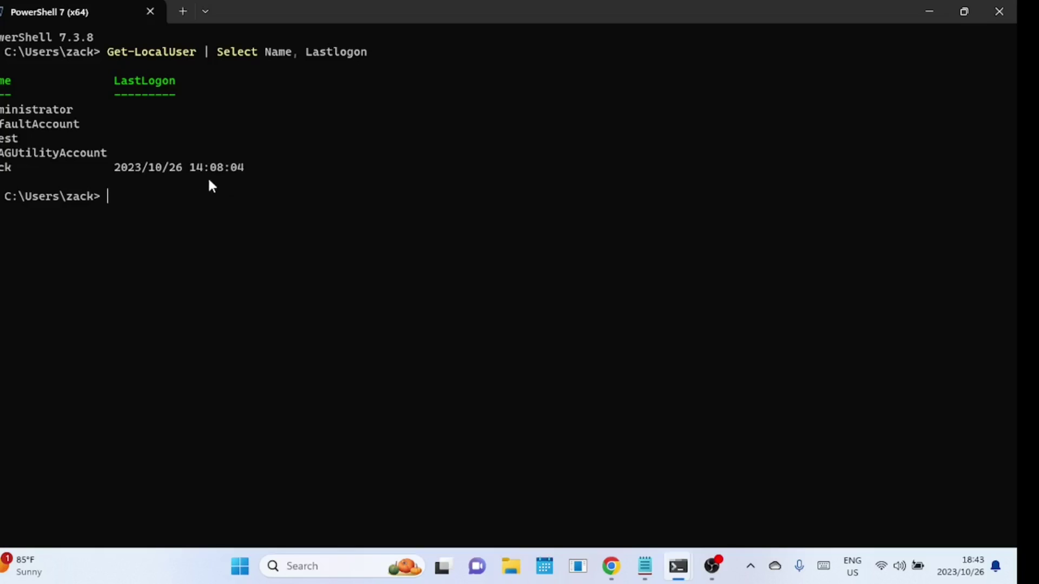
left_click_drag(112, 168, 266, 174)
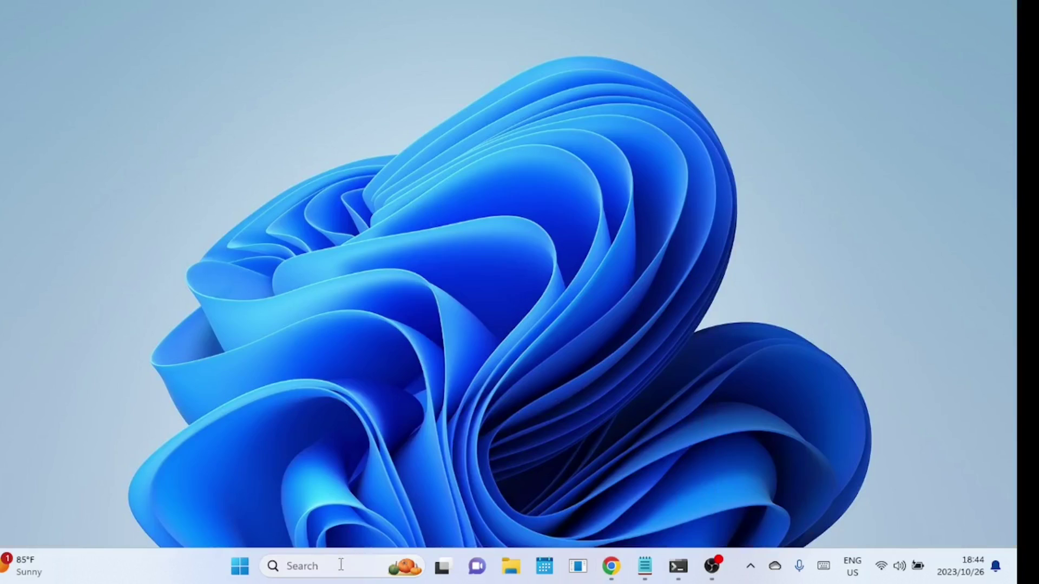
left_click(339, 569)
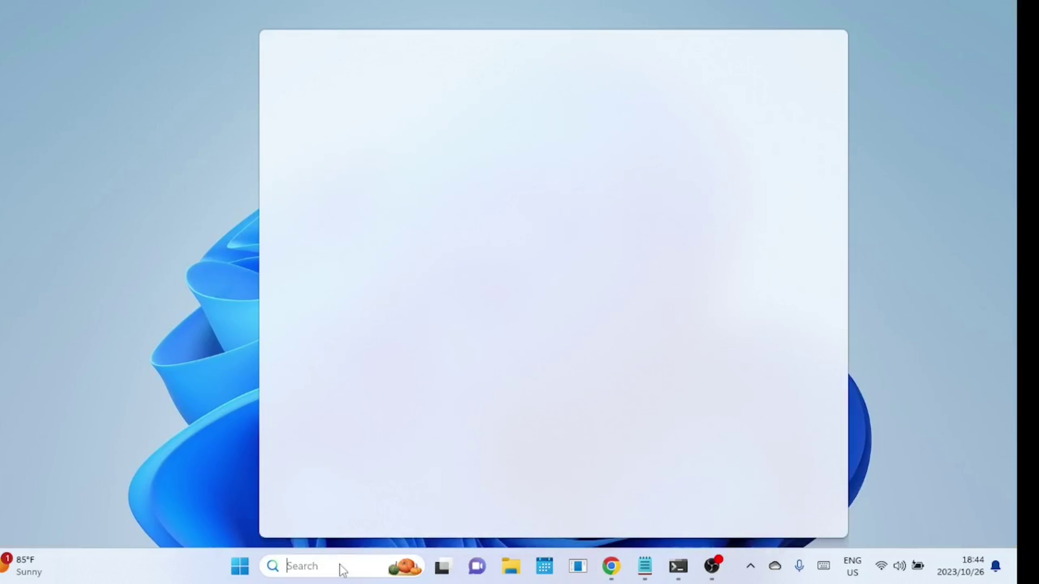
Step: Launch Event Viewer, widen the tree pane, and list the Security log's events under Windows Logs
type("event")
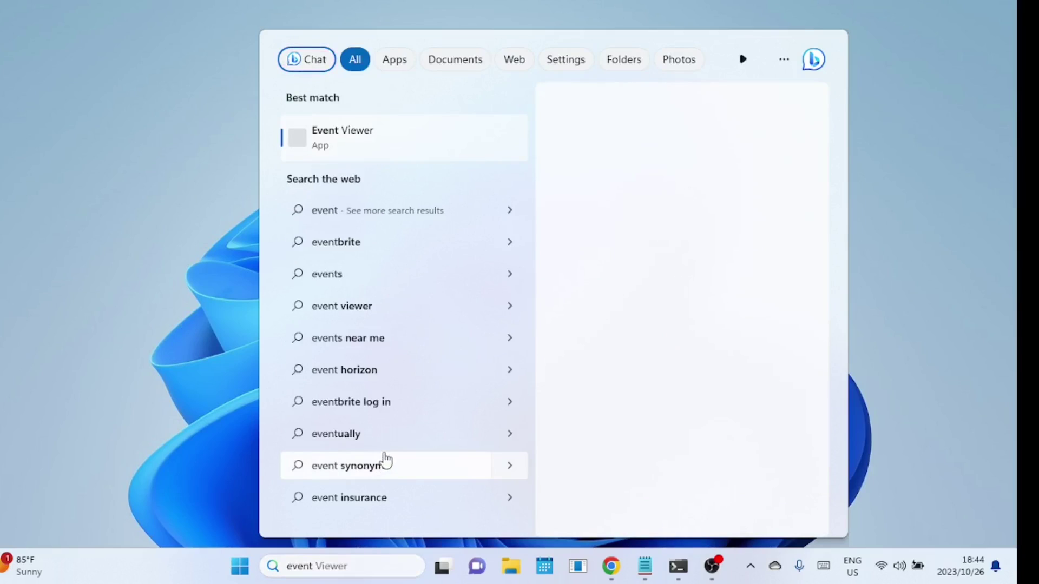
key("Escape")
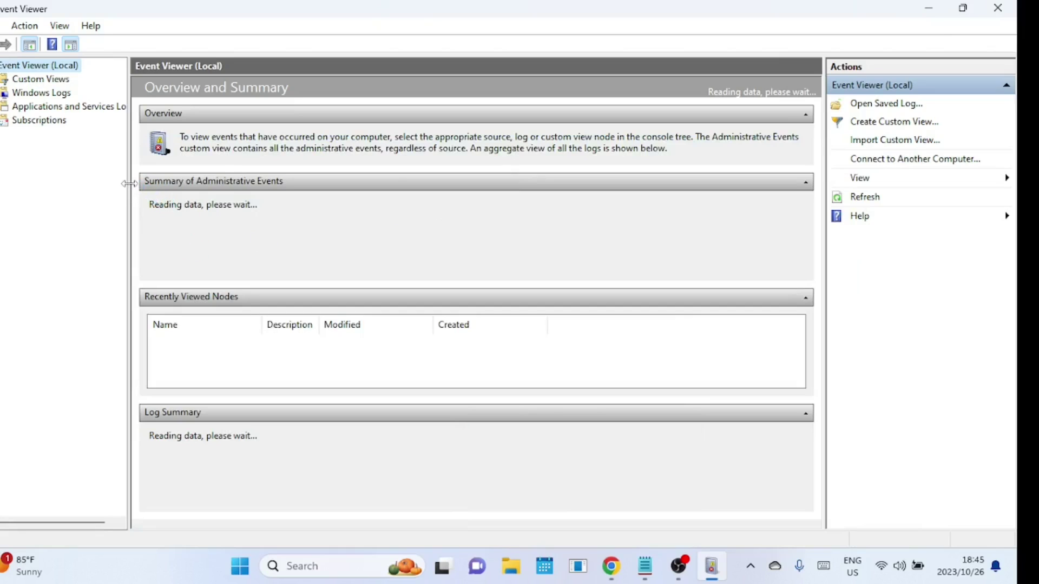
left_click_drag(129, 184, 186, 194)
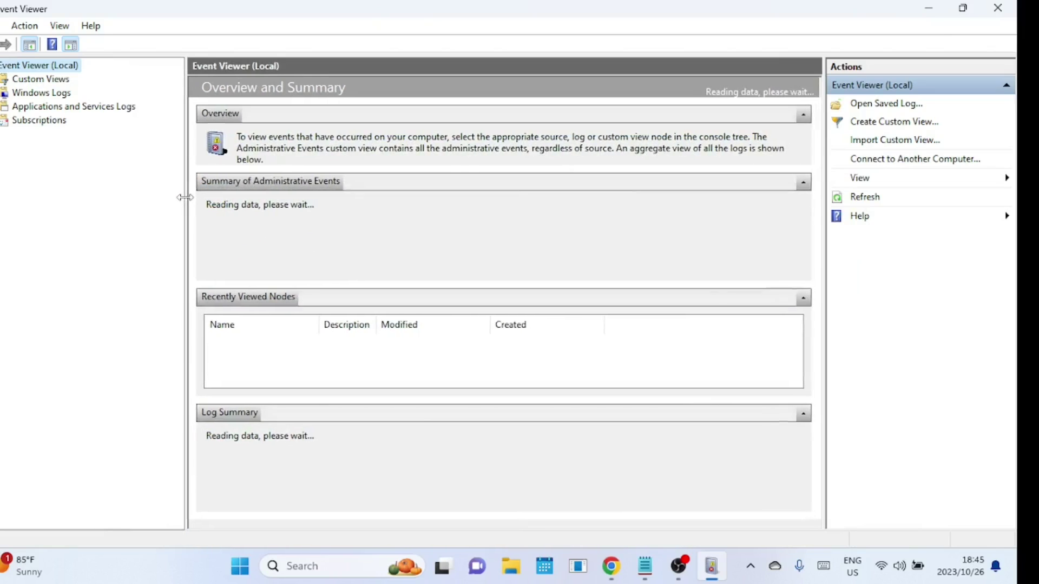
left_click(2, 93)
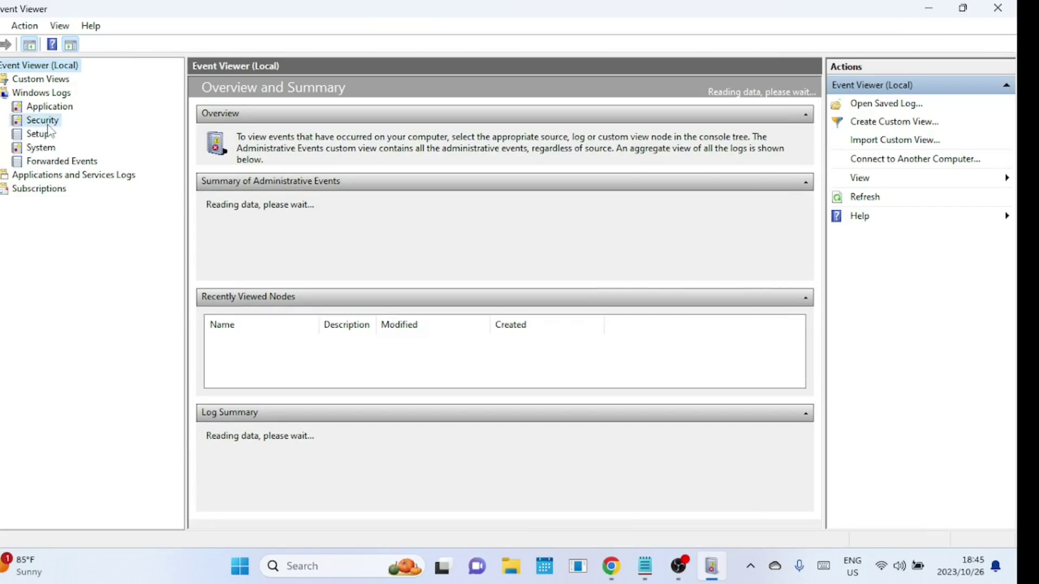
left_click(48, 123)
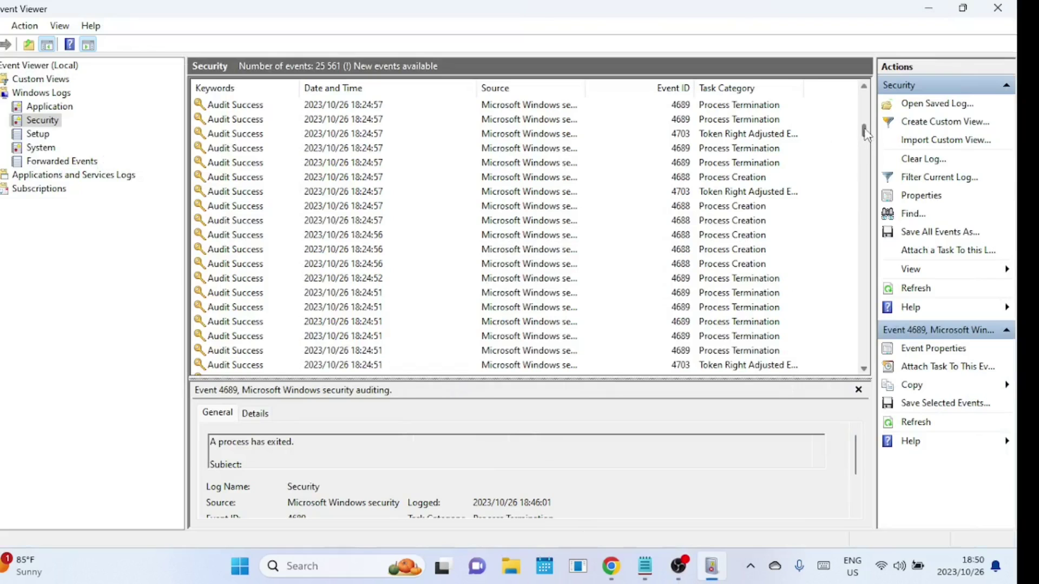
left_click_drag(869, 136, 868, 92)
left_click(864, 370)
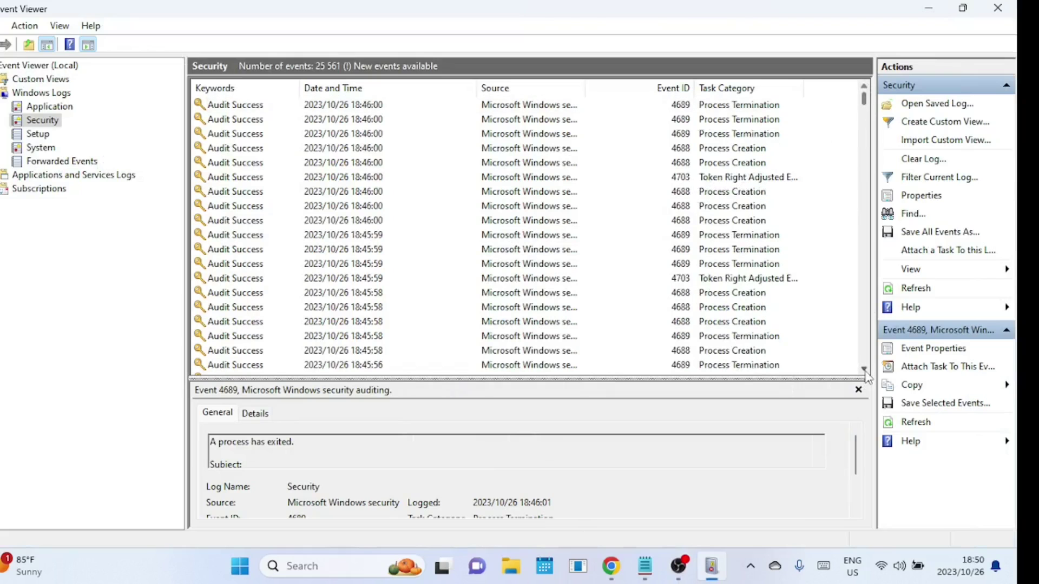
scroll(864, 370, "down", 4)
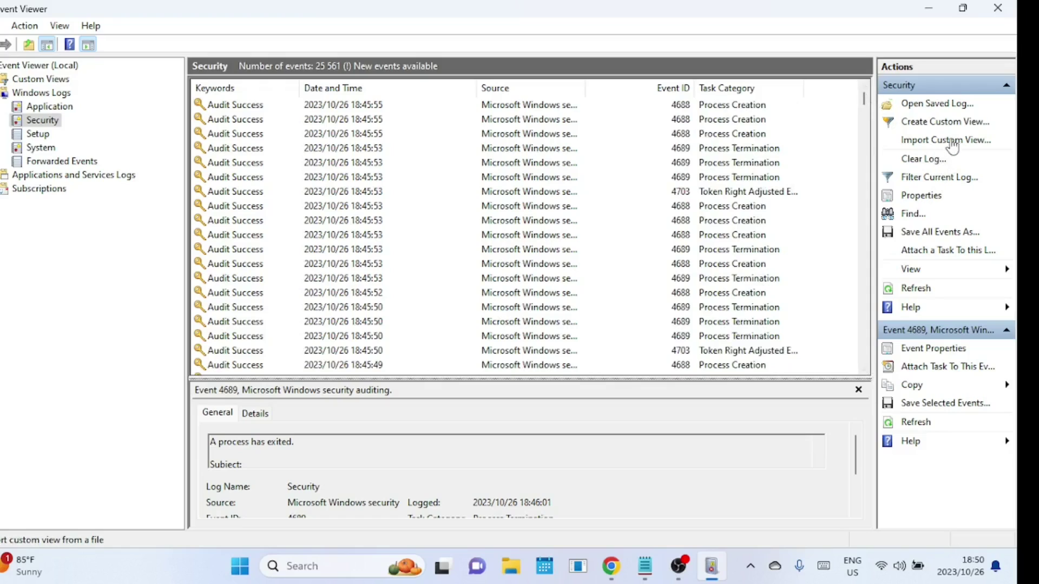
Step: Filter the Security log to event ID 4624 logged in the last 24 hours
left_click(942, 122)
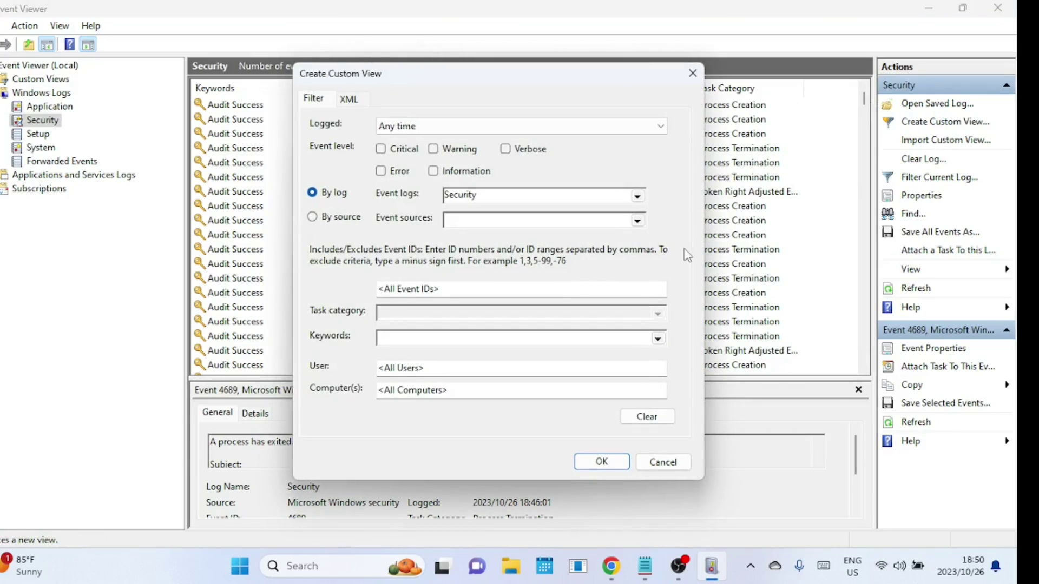
left_click(464, 287)
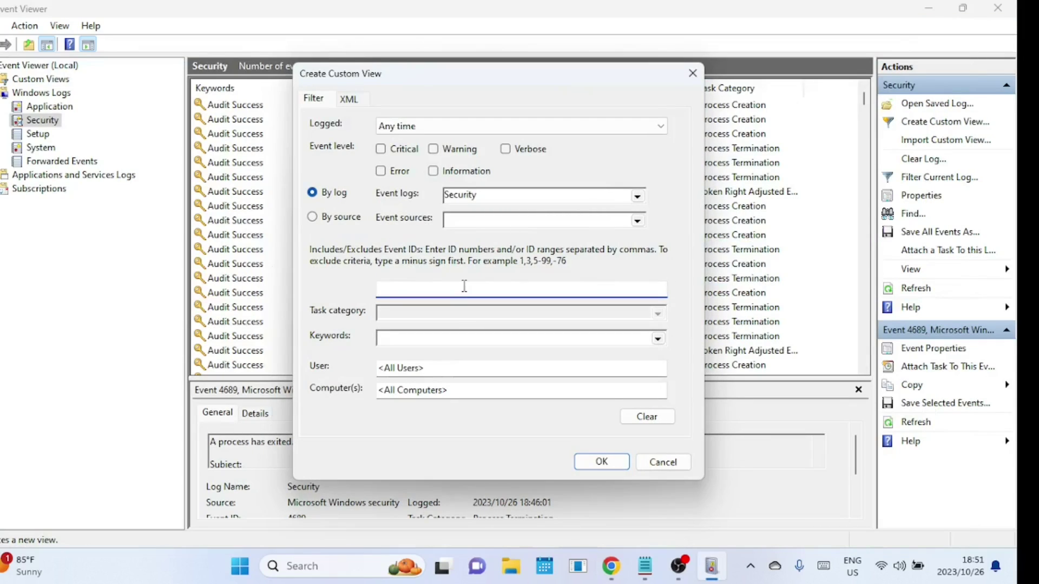
type("4624")
left_click(467, 128)
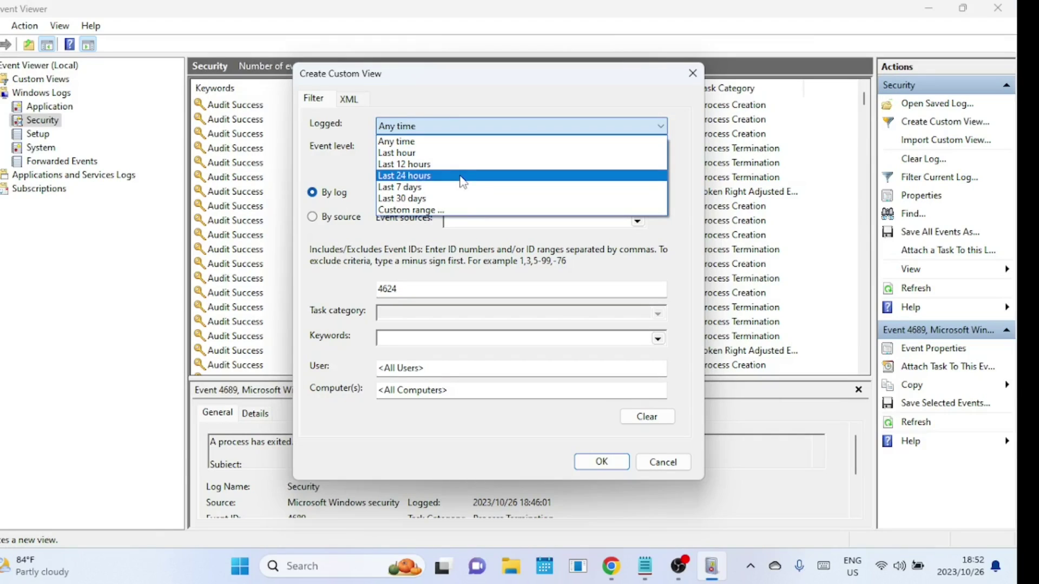
left_click(462, 182)
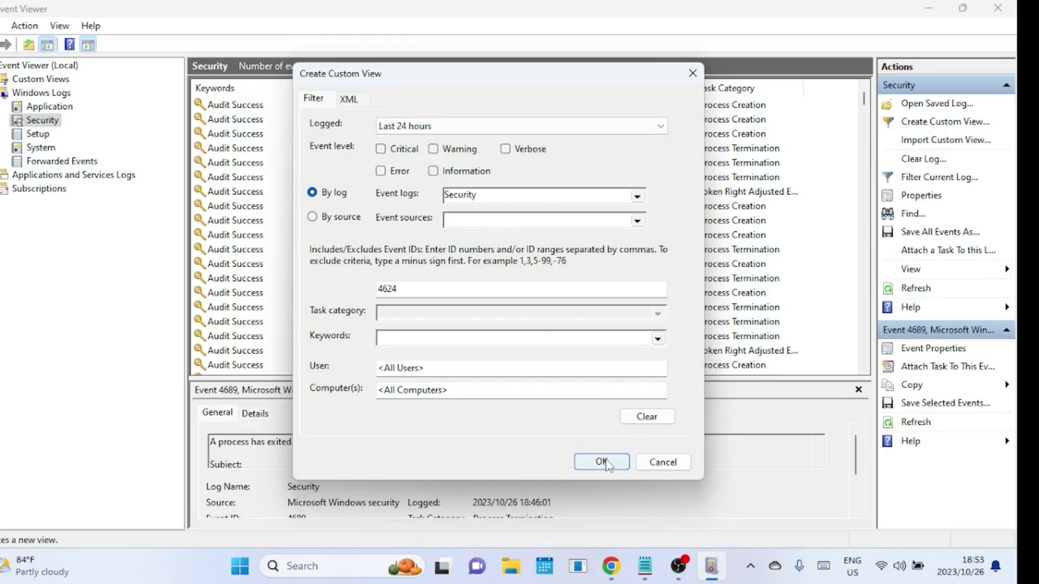
Step: Save that filter as a custom view named 'Last 24 Hours Logins'
left_click(602, 462)
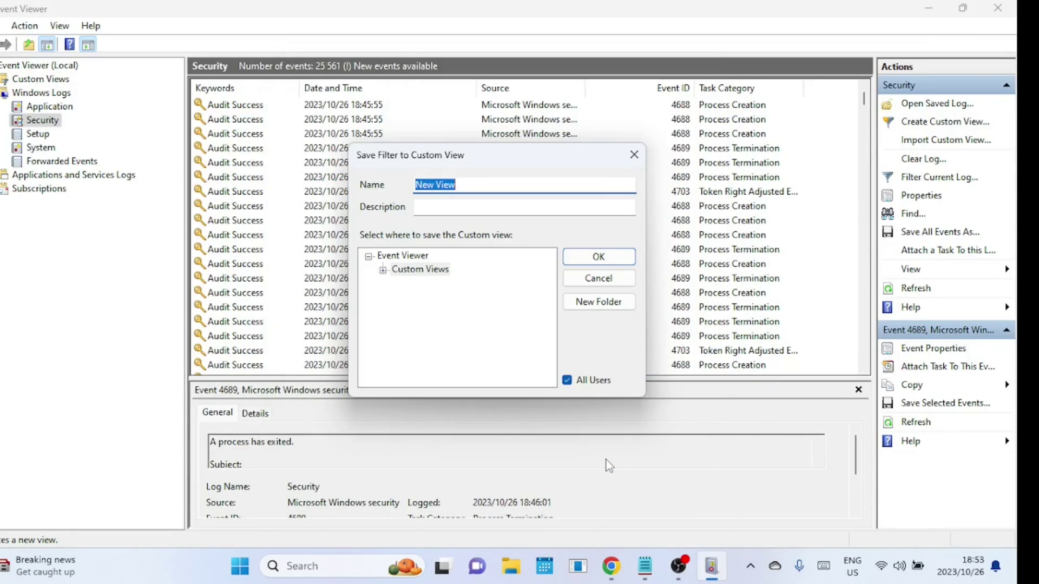
type("Last ")
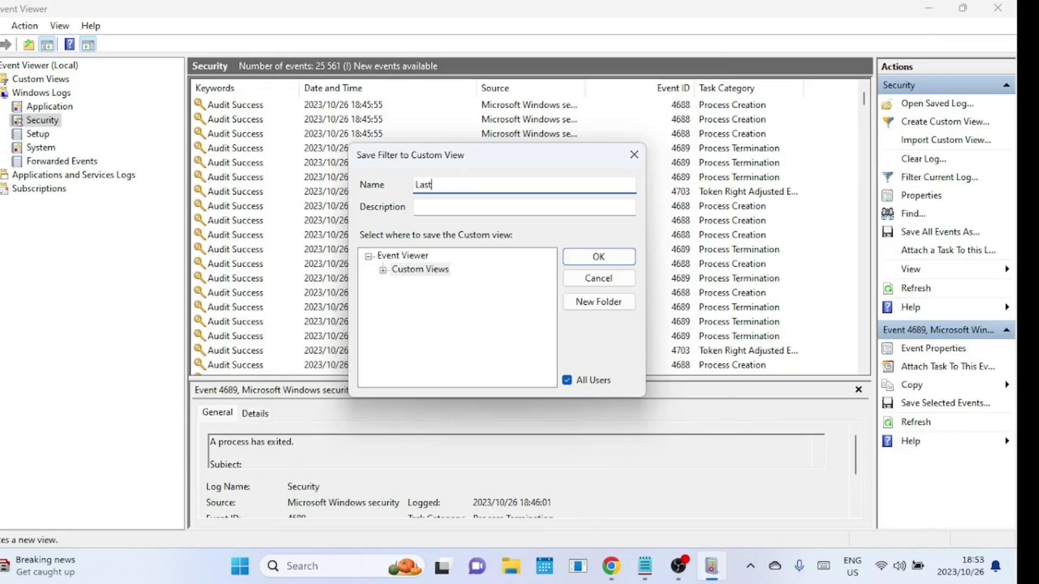
type("24 Hours Logins")
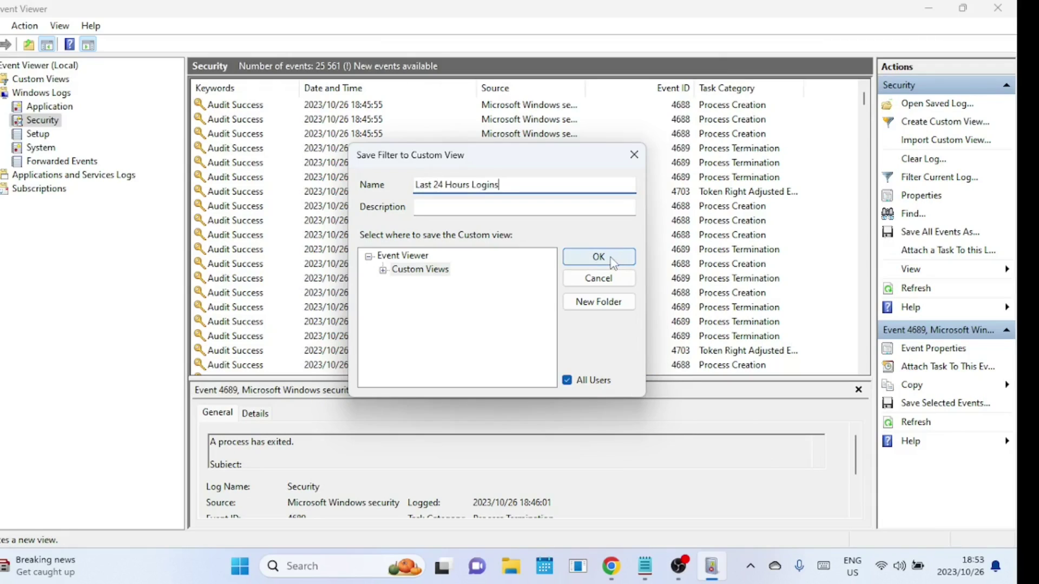
left_click(614, 263)
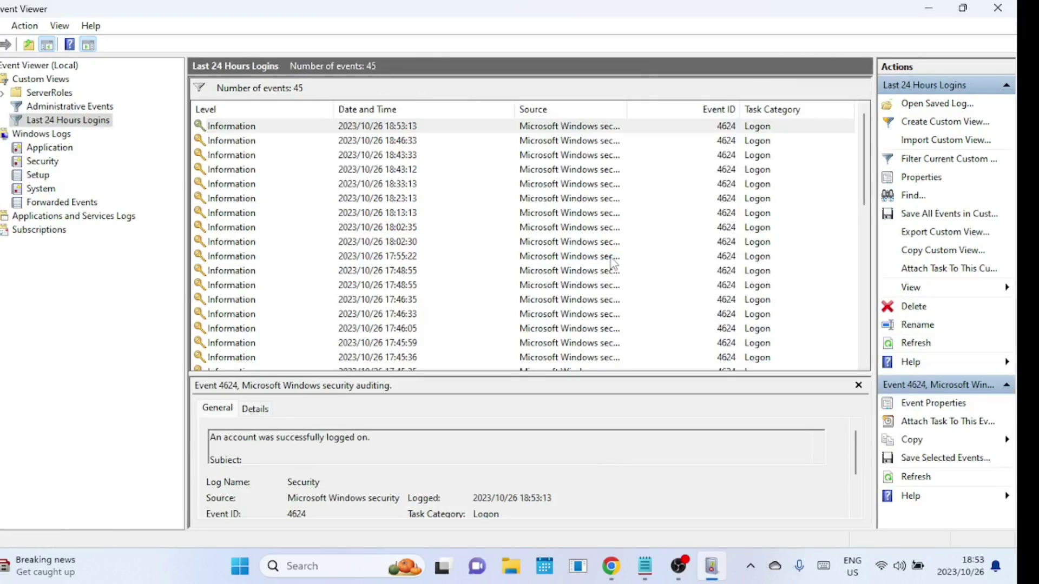
Step: Browse the 4624 logon events, including the 18:02:35 and 18:02:30 logons, highlighting each Logon Type
left_click_drag(869, 181, 869, 208)
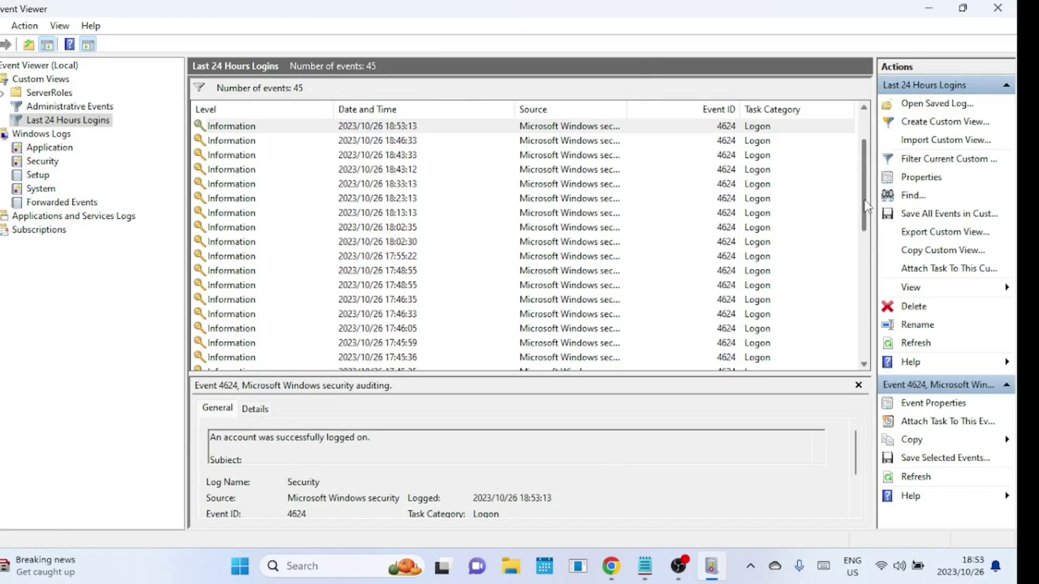
scroll(855, 467, "down", 2)
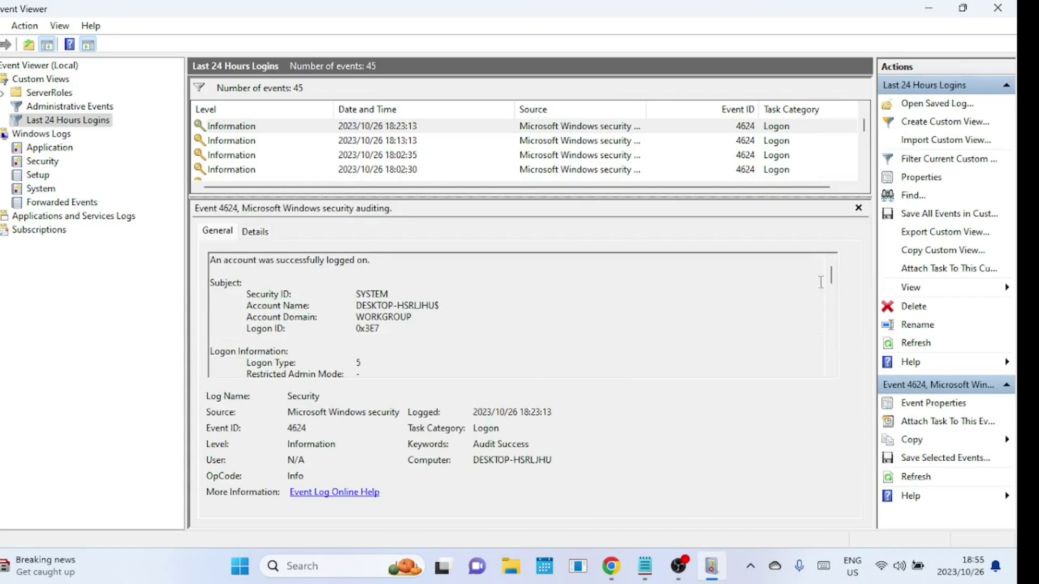
left_click_drag(833, 277, 832, 269)
left_click_drag(247, 362, 382, 371)
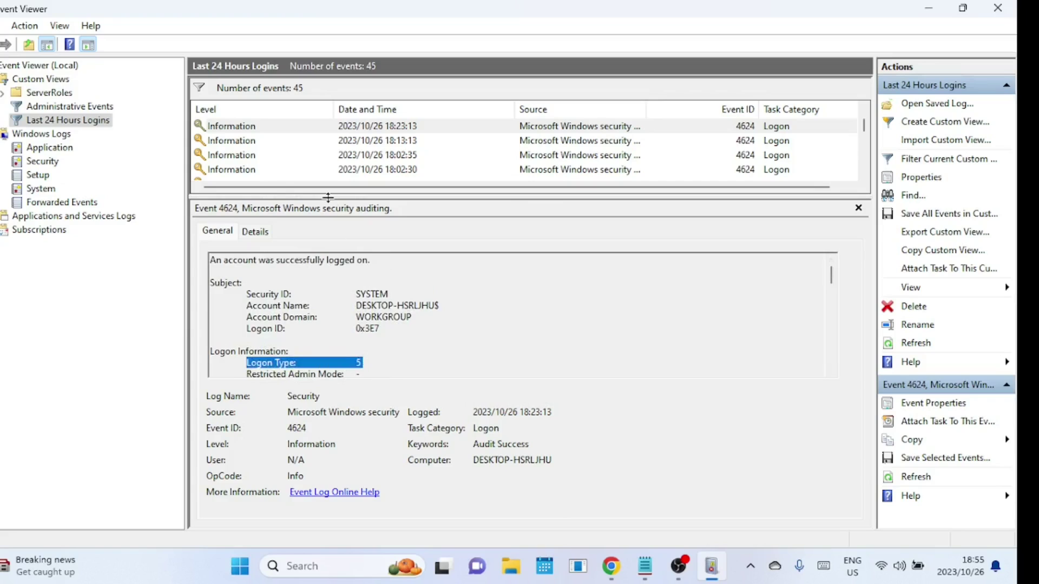
left_click(232, 144)
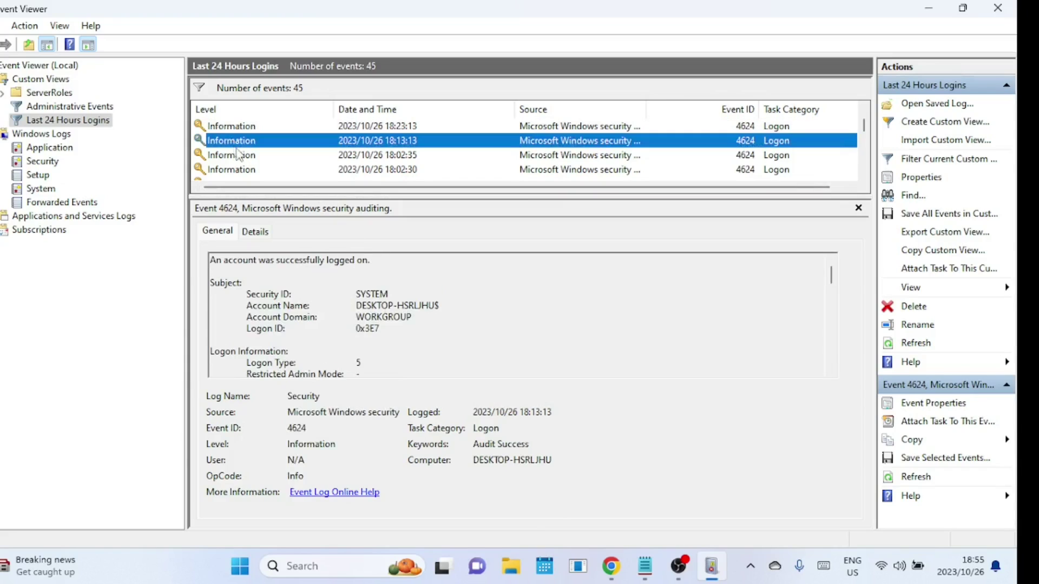
left_click(241, 155)
left_click(246, 172)
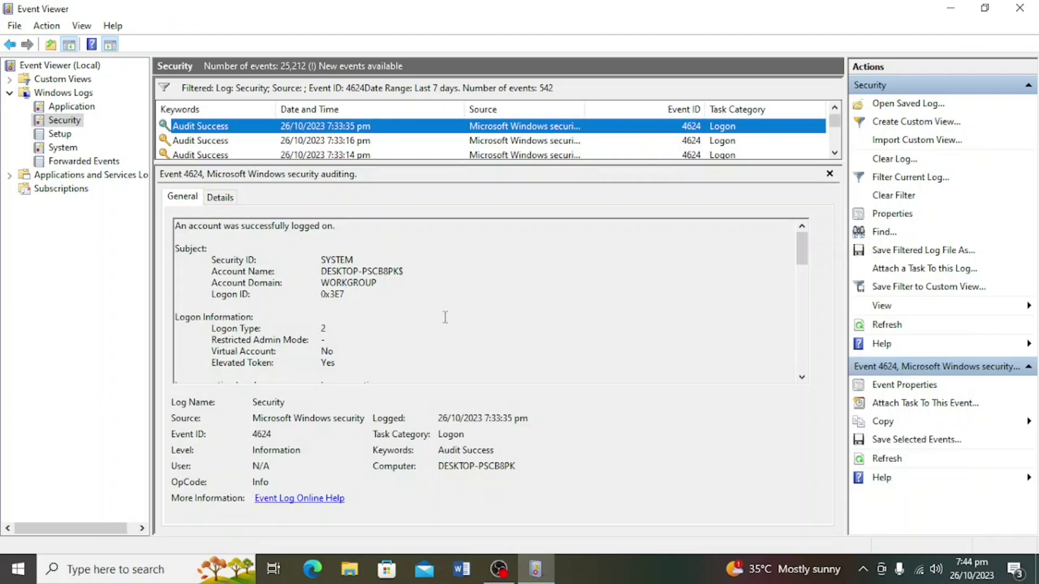
left_click_drag(210, 328, 331, 332)
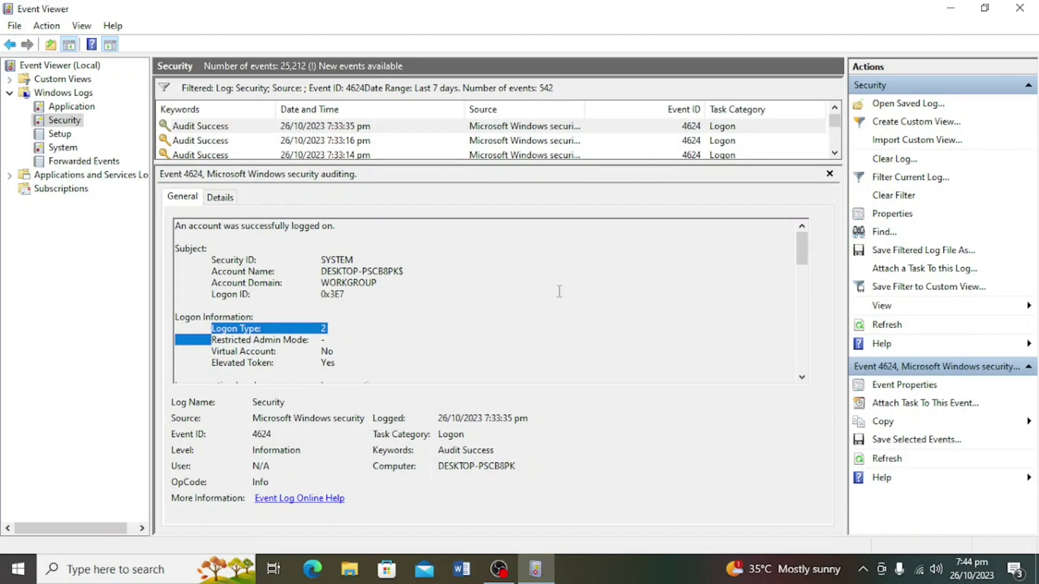
left_click_drag(801, 253, 797, 274)
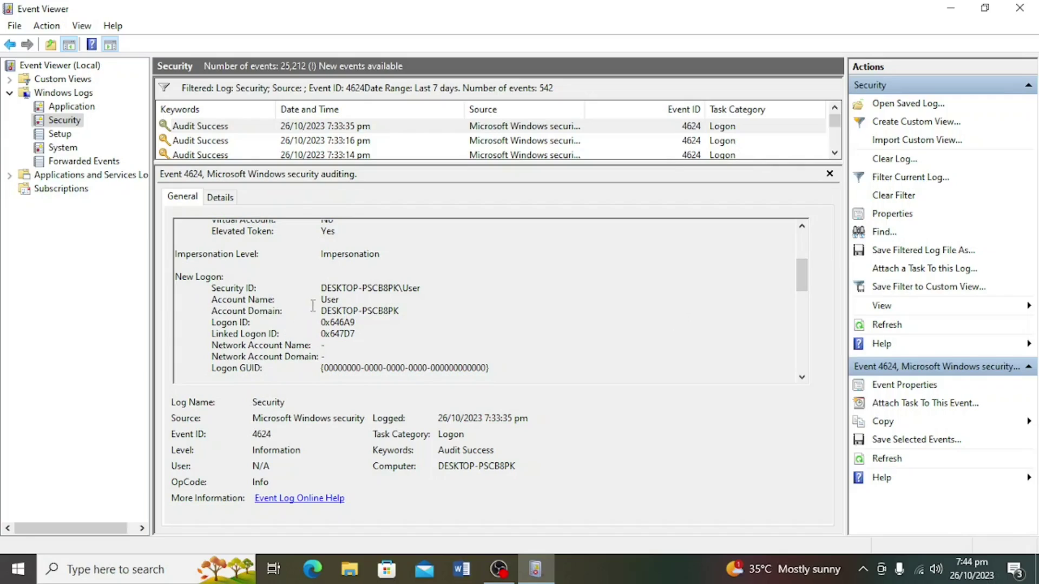
left_click_drag(321, 299, 350, 302)
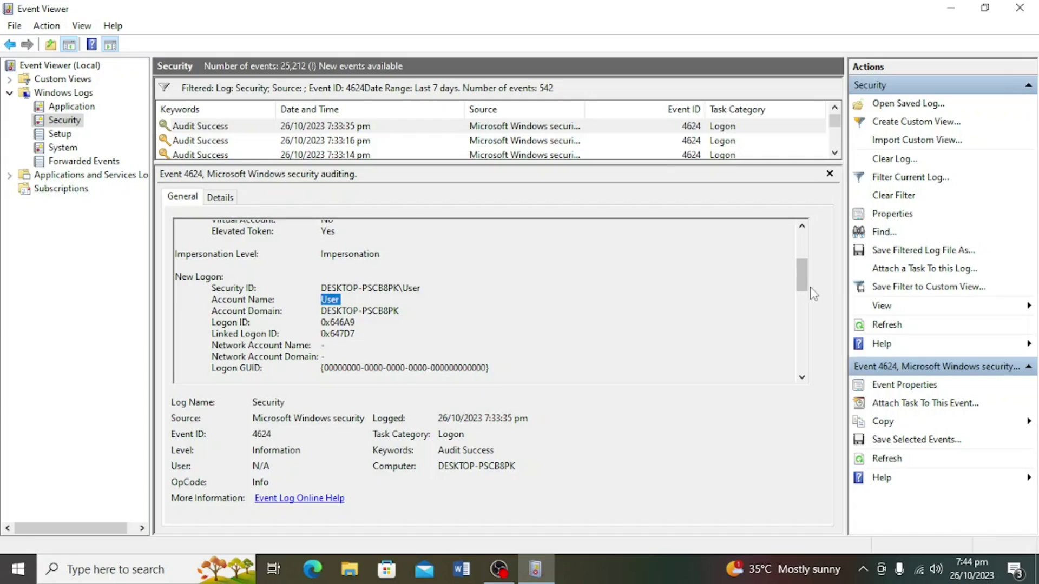
left_click_drag(801, 281, 785, 265)
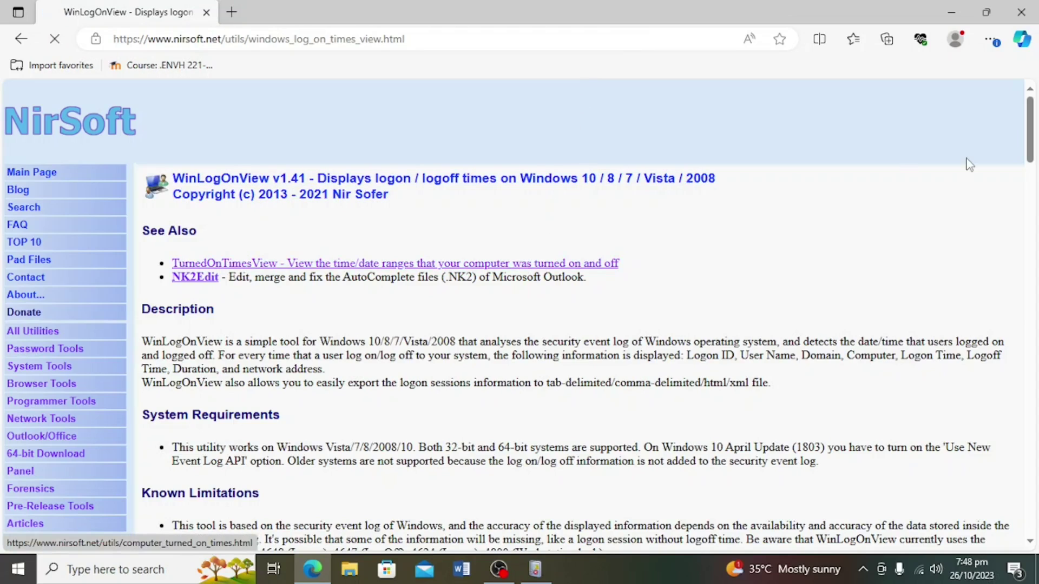
Step: Download winlogonview.zip from the NirSoft WinLogOnView page and show it in its folder
left_click_drag(1032, 147, 1029, 152)
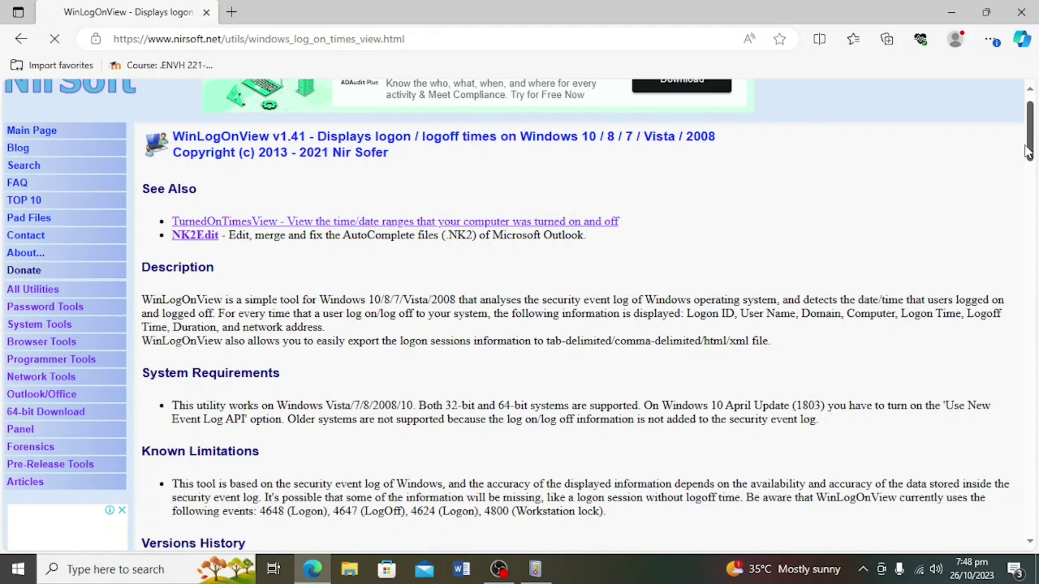
left_click_drag(1028, 153, 978, 448)
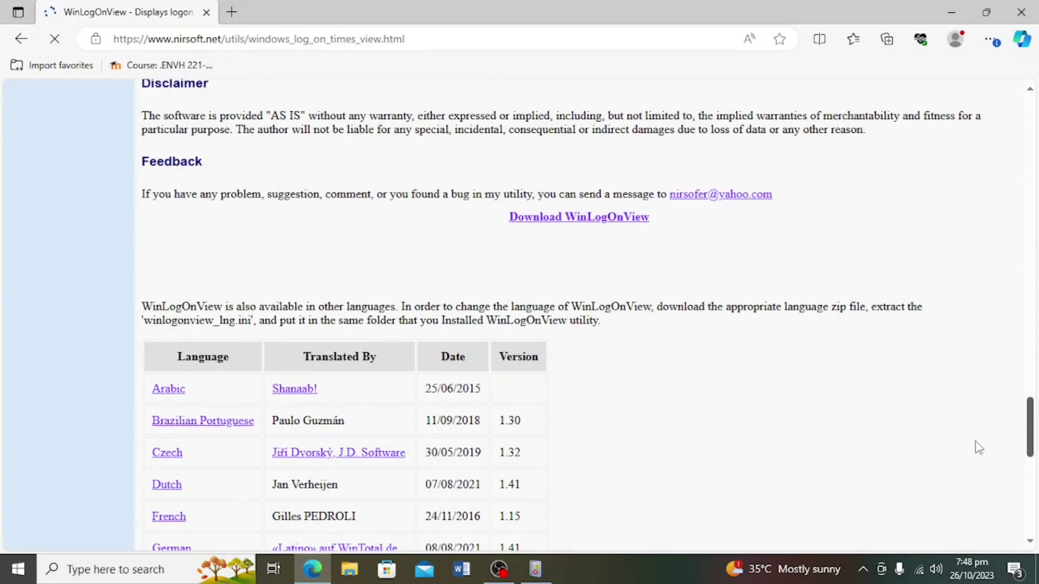
left_click(547, 226)
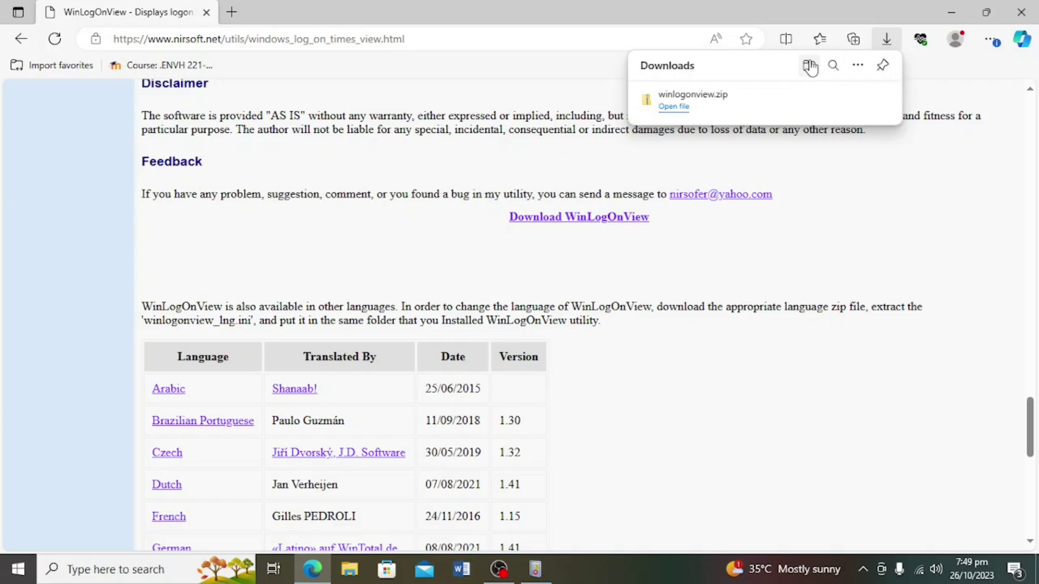
left_click(752, 104)
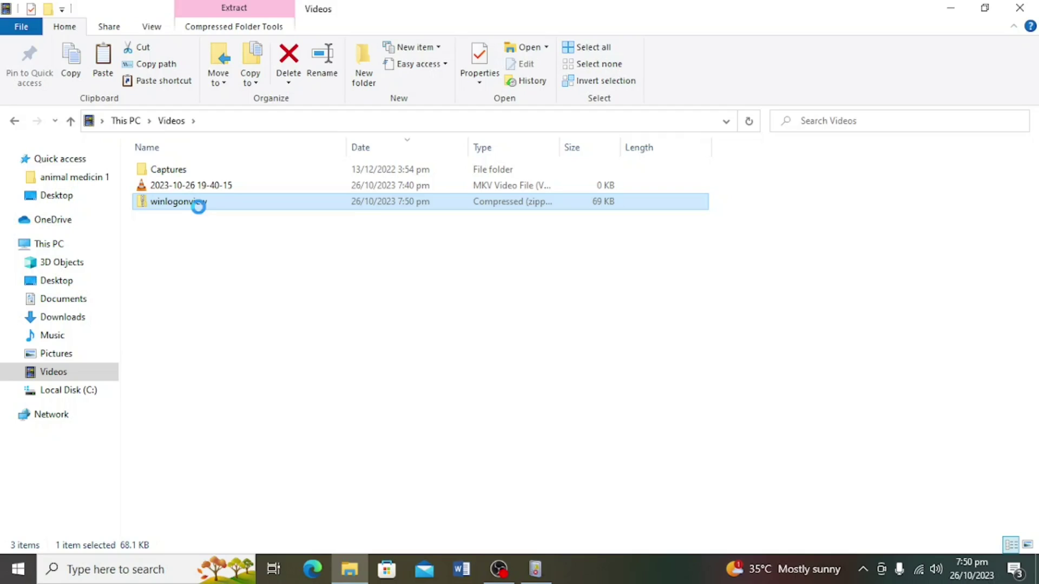
Step: Extract winlogonview.zip into a winlogonview folder in Videos
right_click(199, 209)
left_click(248, 276)
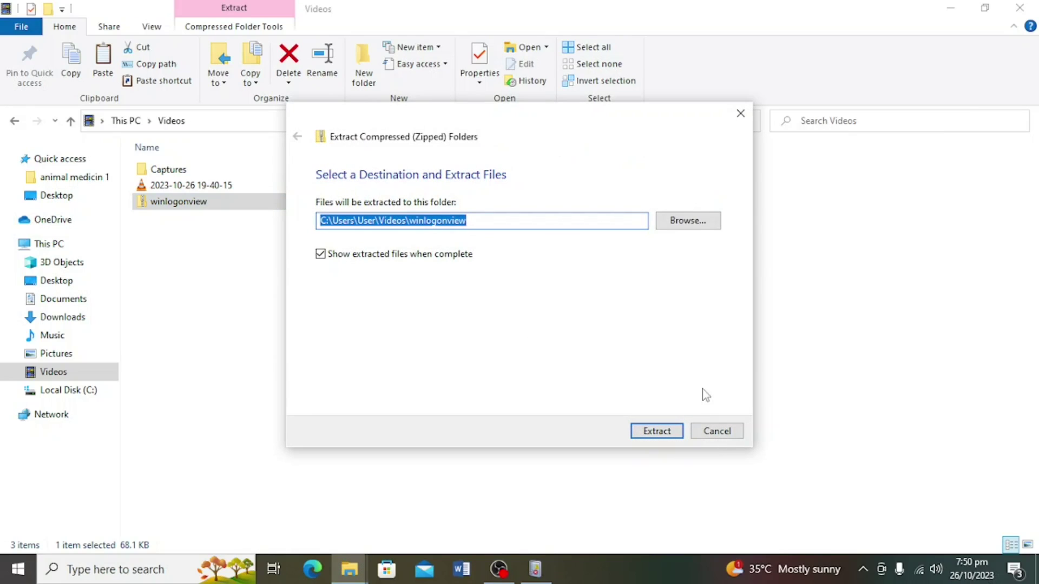
left_click(651, 436)
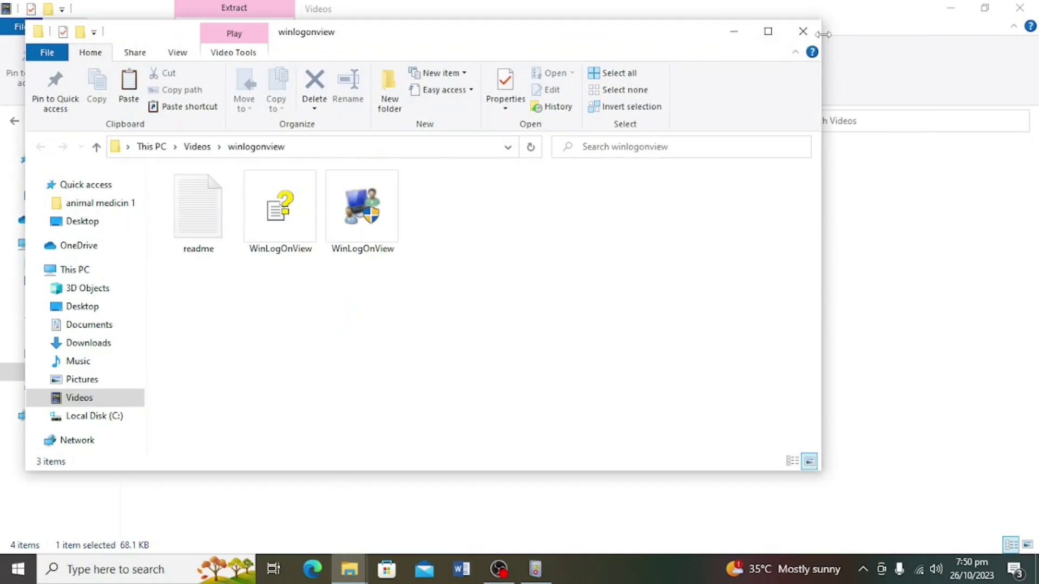
left_click(799, 39)
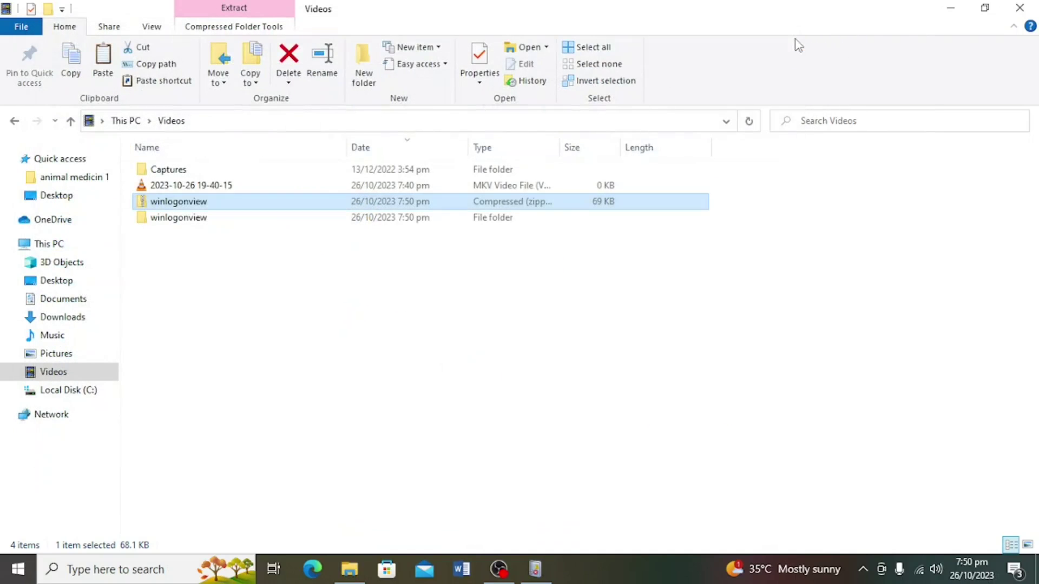
Step: Open the winlogonview folder and run WinLogOnView.exe
left_click(242, 222)
double_click(241, 223)
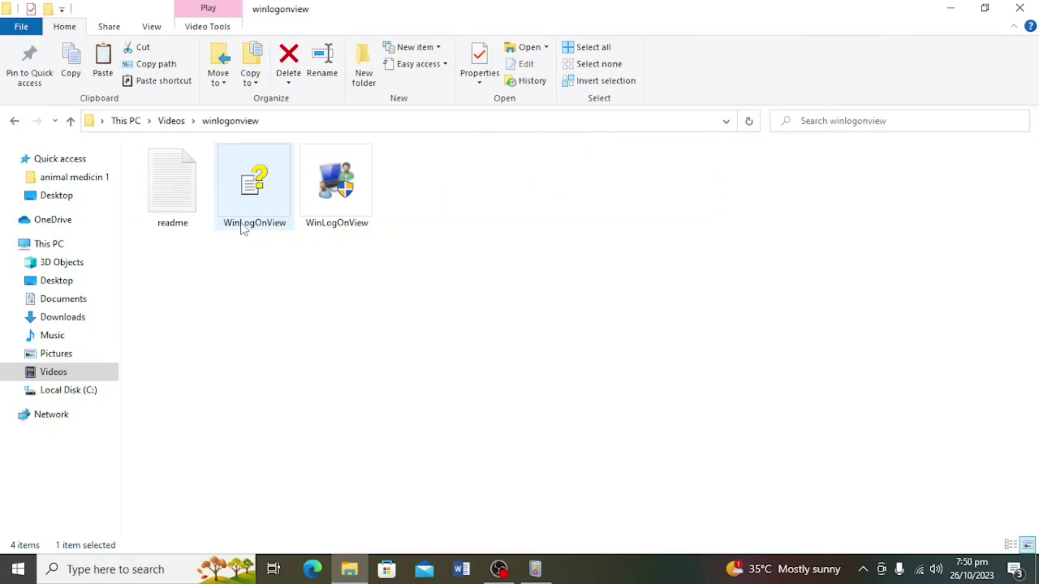
double_click(363, 200)
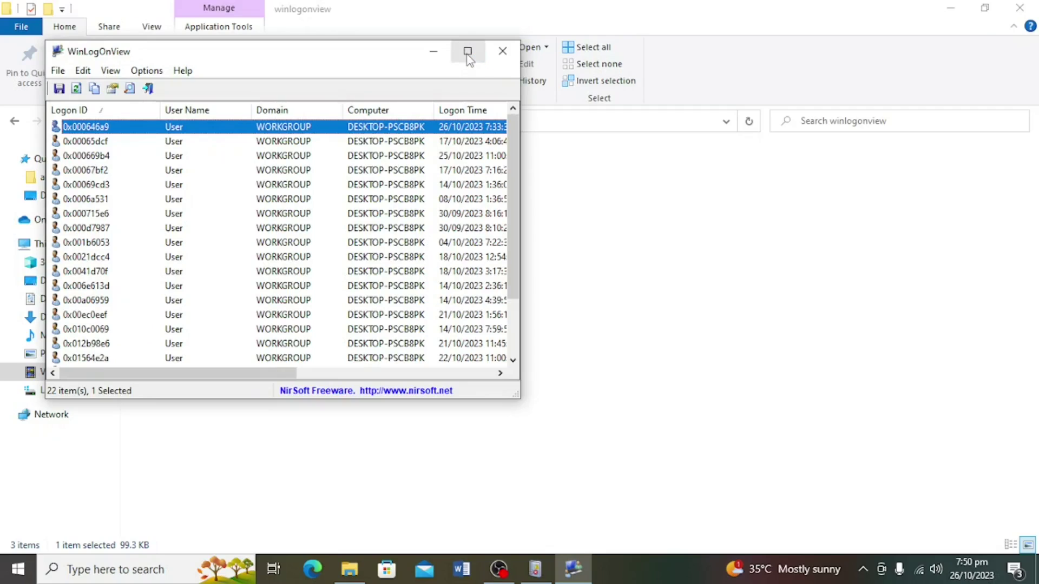
Step: Maximize WinLogOnView and widen the Logon Time column to show full timestamps
left_click(468, 52)
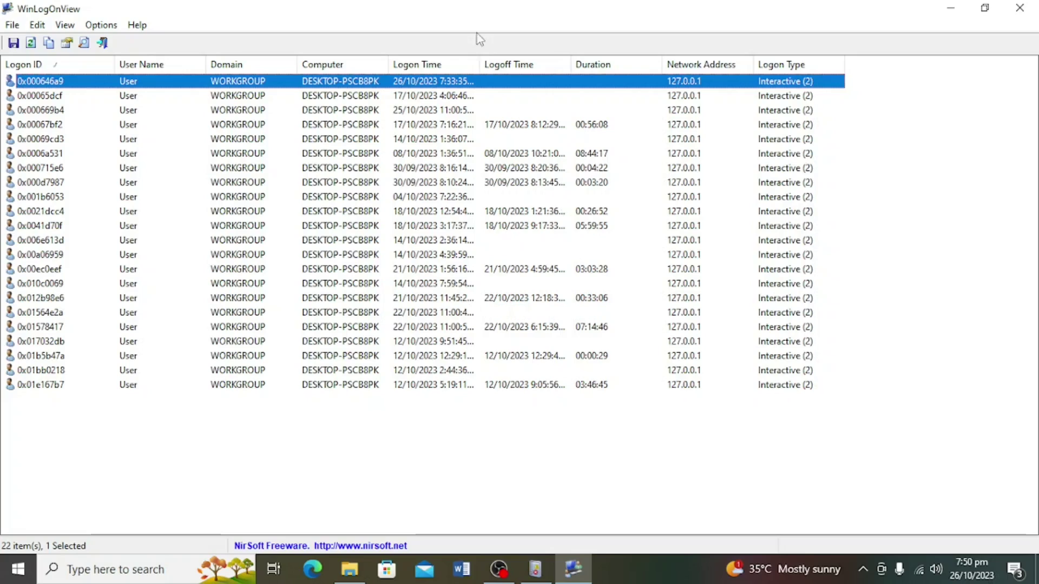
left_click_drag(479, 65, 574, 97)
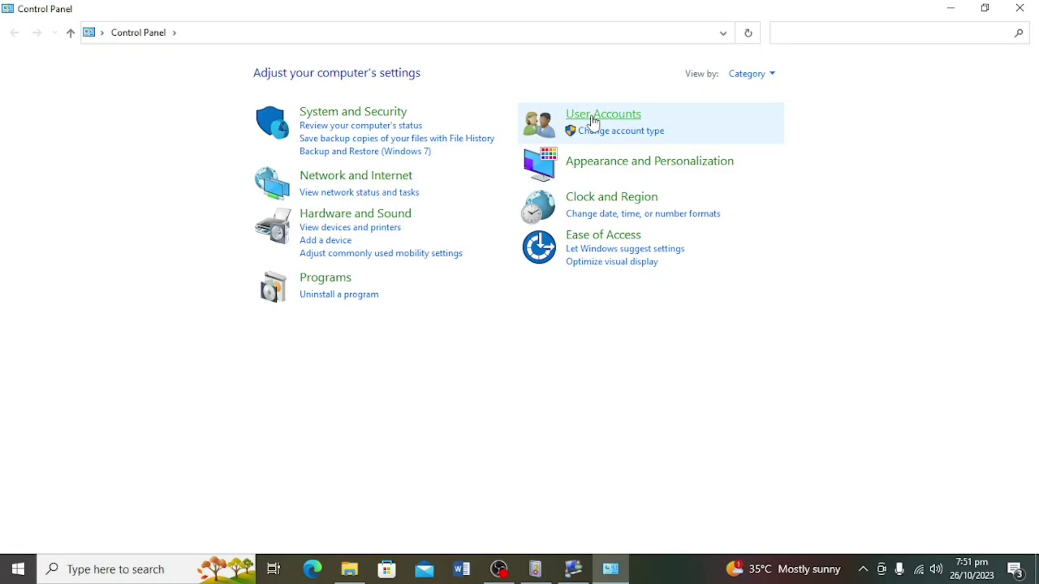
Step: Go to User Accounts in Control Panel, then restore down its window to reveal WinLogOnView
left_click(598, 115)
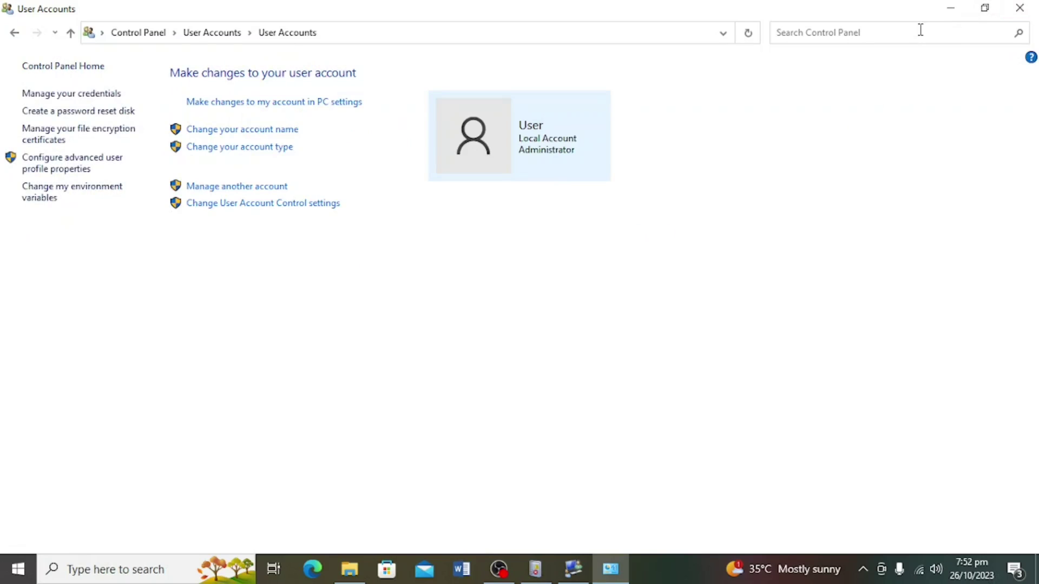
left_click(985, 8)
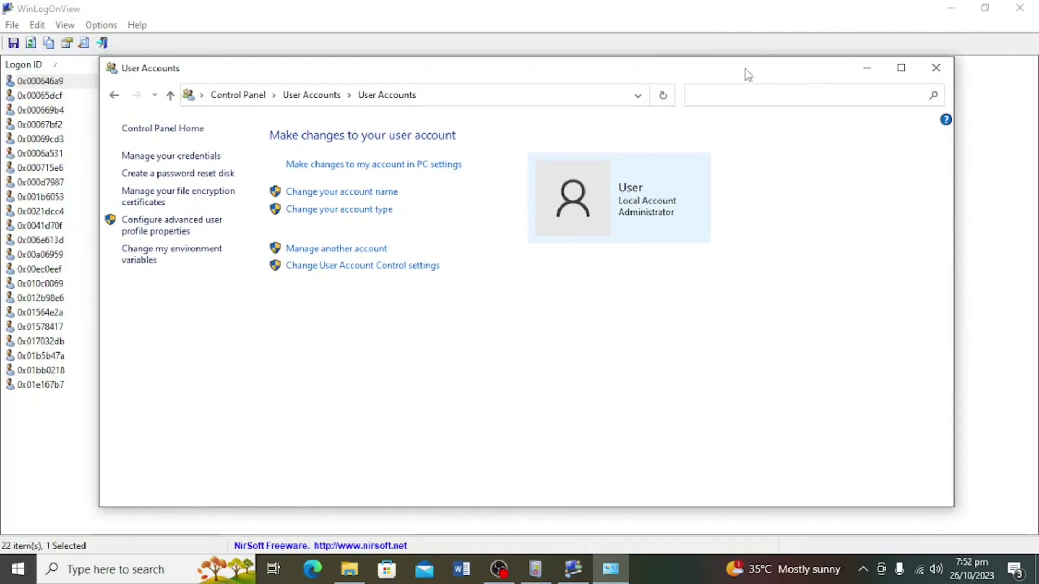